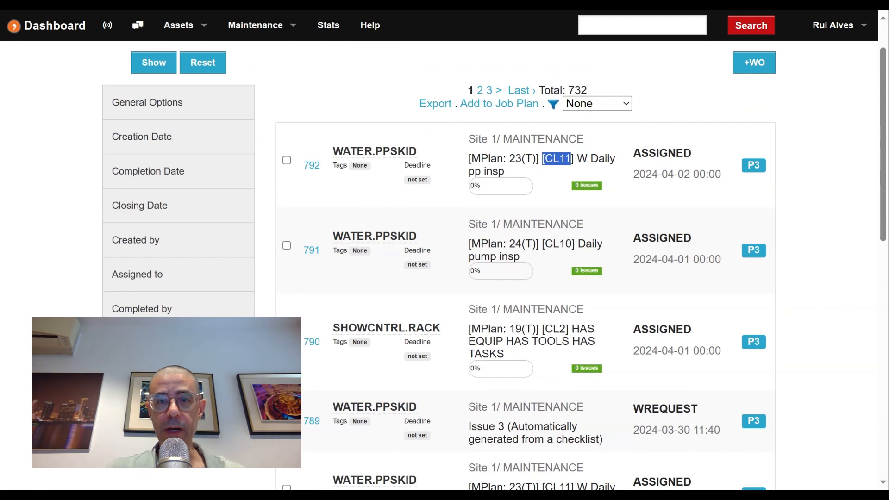
Filter the work orders to those whose summary contains CL11
scroll(493, 268, down, 1)
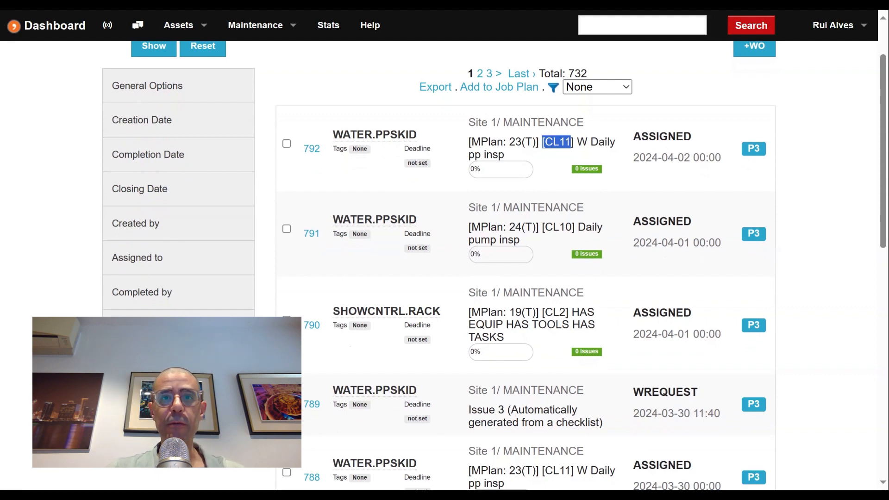
scroll(494, 267, down, 1)
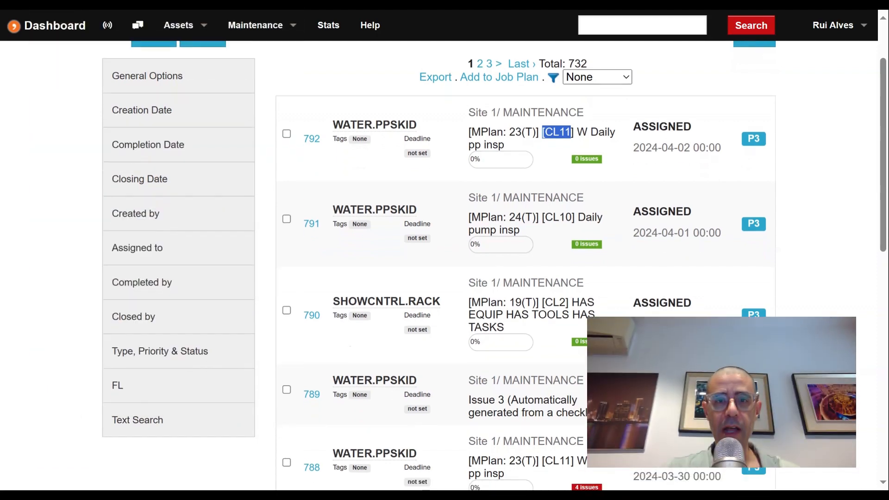
click(241, 420)
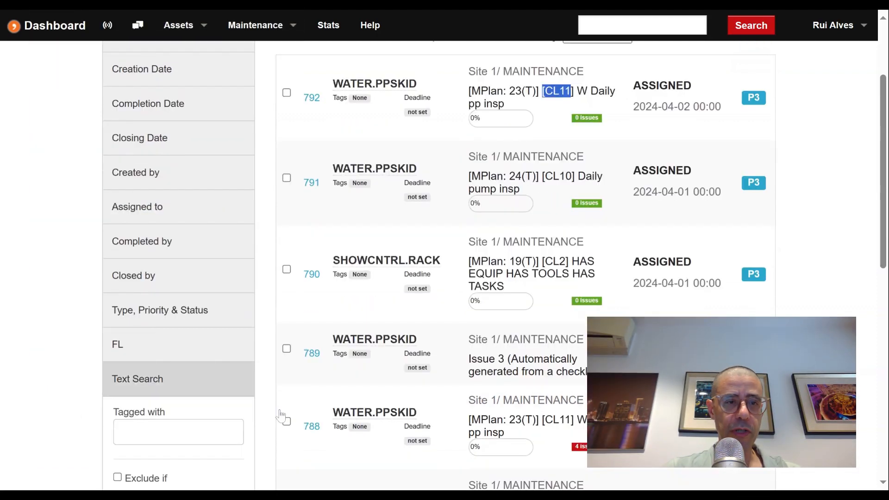
scroll(140, 323, down, 2)
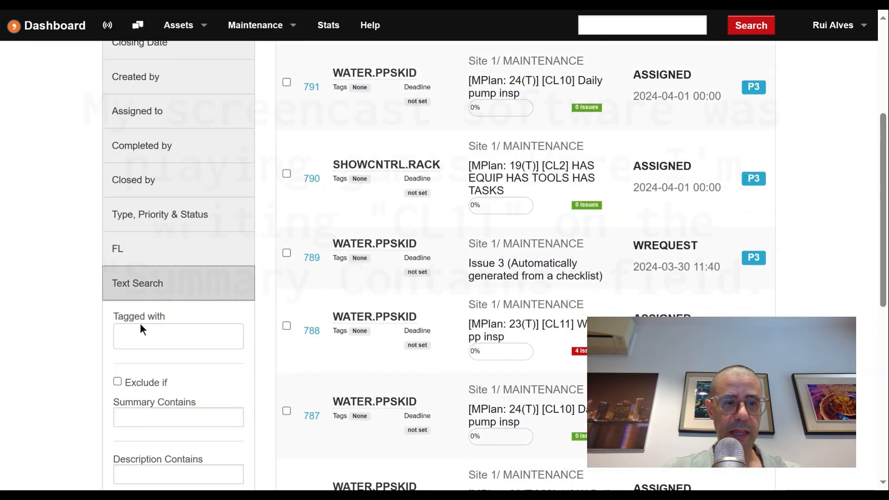
scroll(140, 323, down, 2)
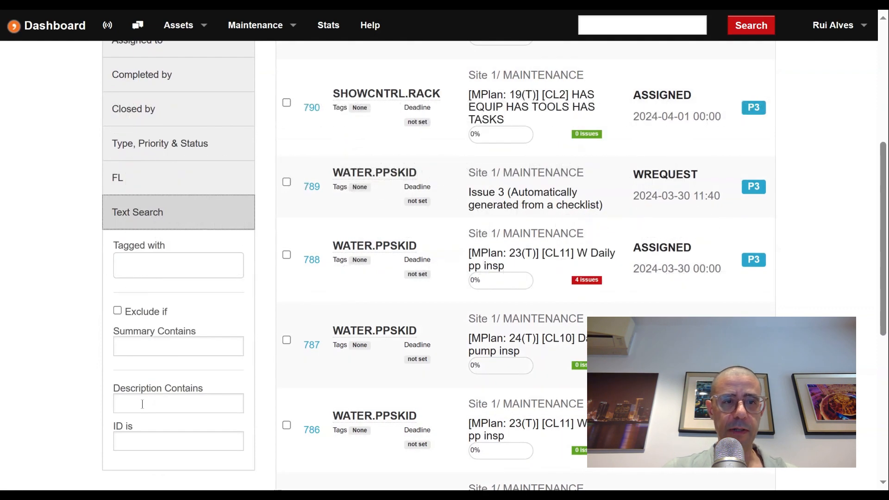
scroll(218, 129, up, 6)
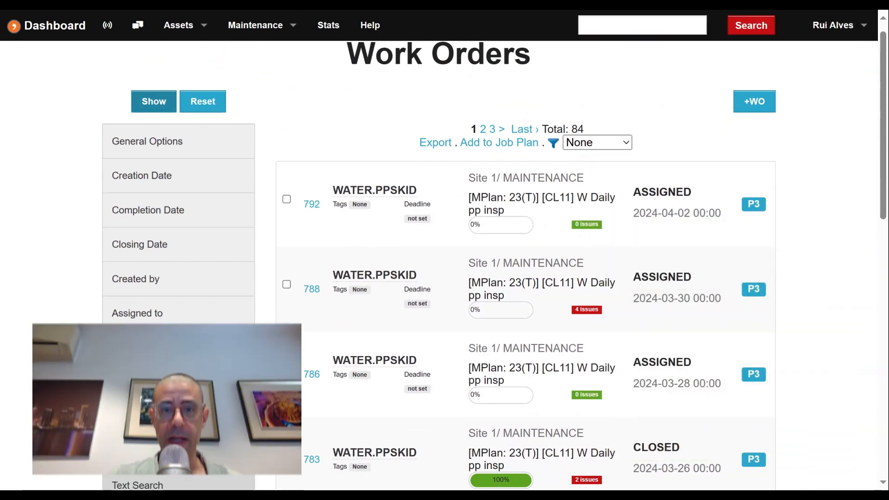
Examine the progress, reported issues and status of the filtered CL11 work orders
scroll(561, 139, down, 2)
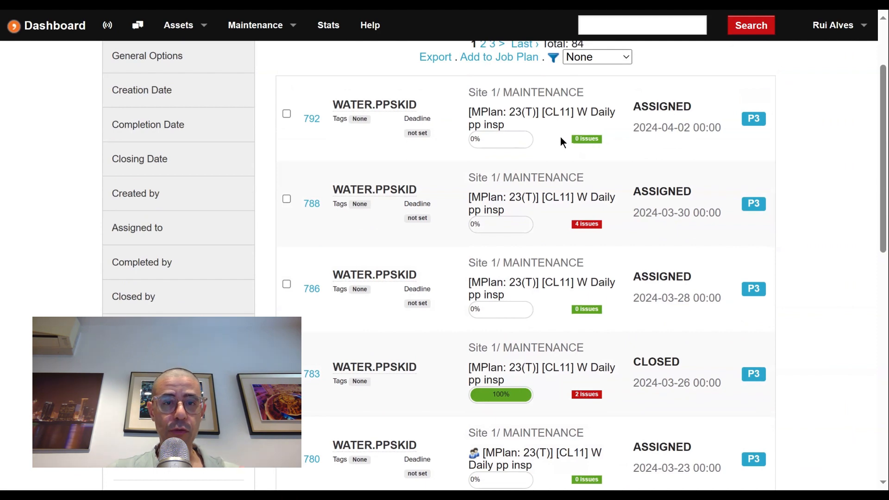
scroll(561, 136, down, 10)
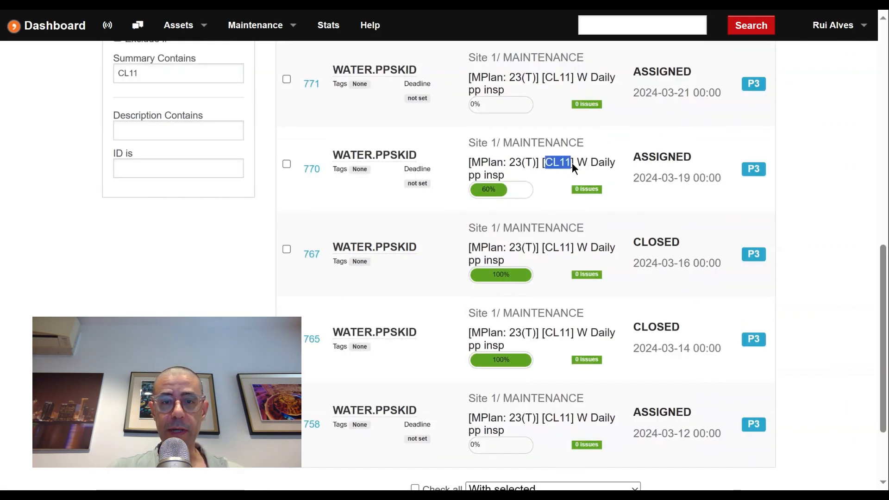
scroll(571, 163, up, 1)
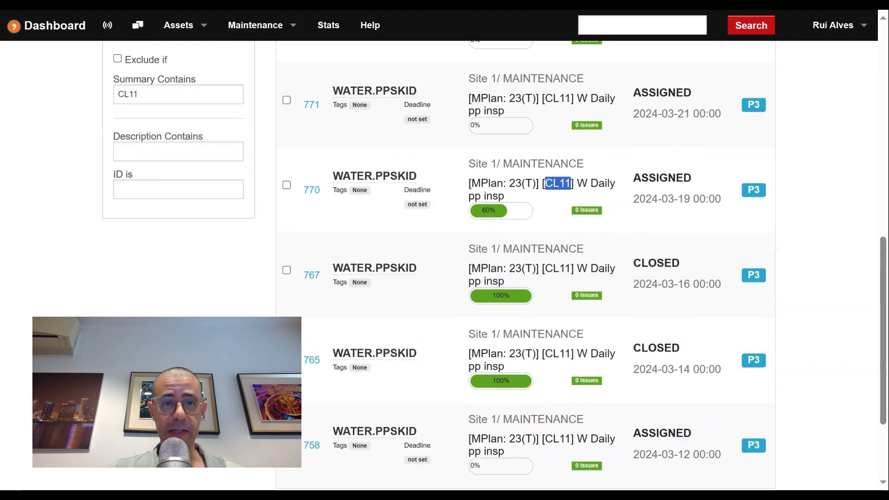
scroll(494, 266, up, 3)
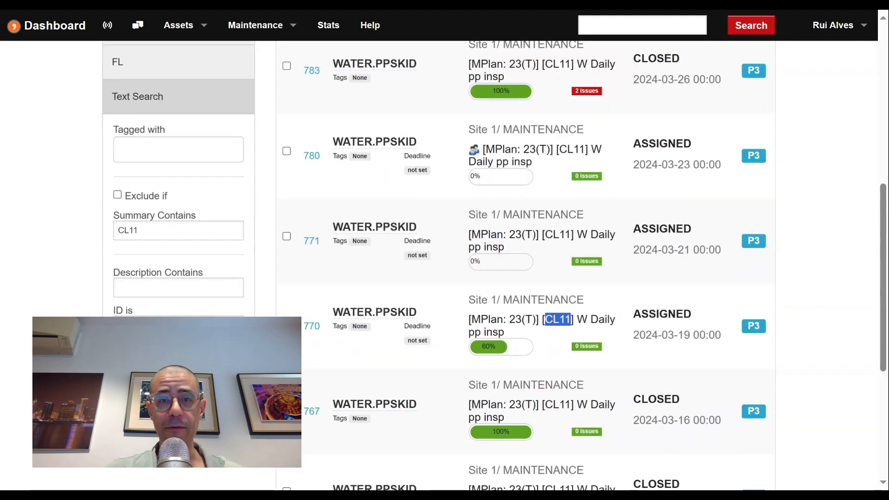
scroll(526, 265, up, 5)
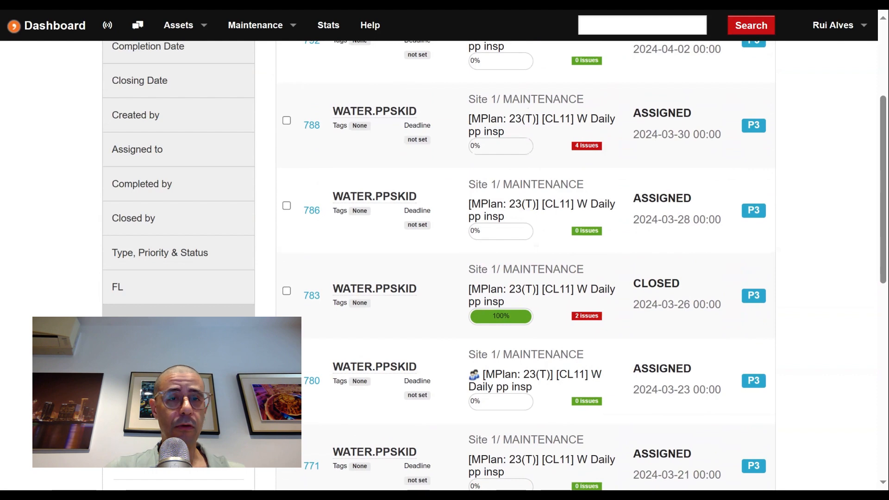
scroll(526, 265, up, 2)
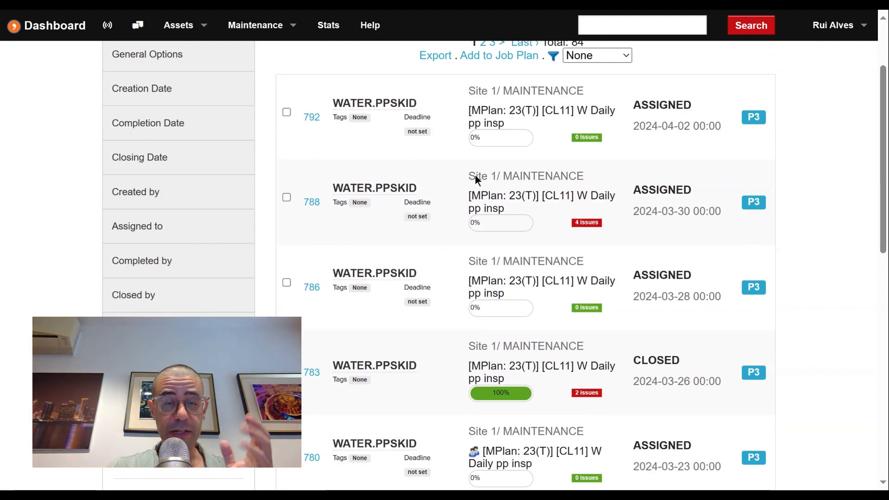
scroll(560, 179, up, 2)
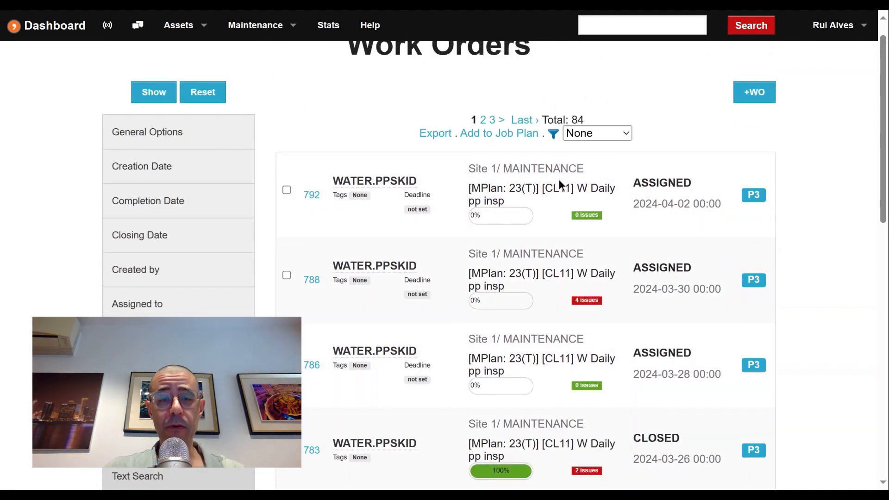
scroll(560, 179, down, 2)
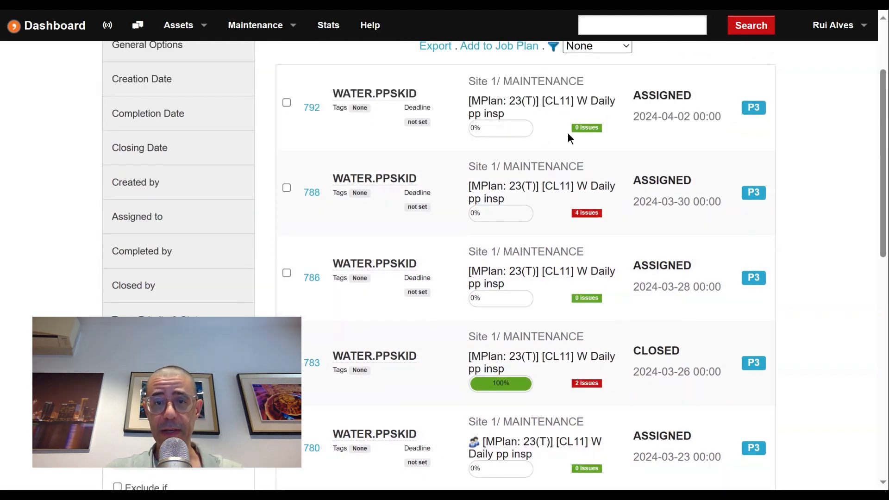
scroll(592, 118, down, 2)
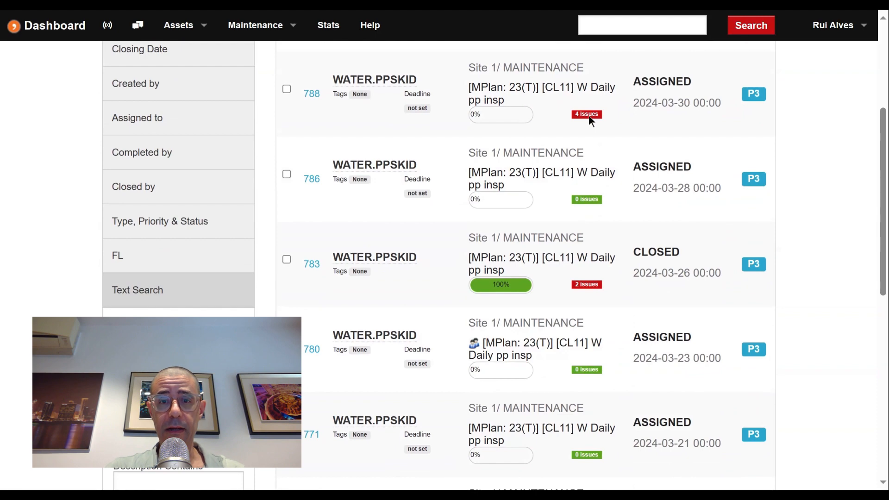
scroll(588, 230, down, 1)
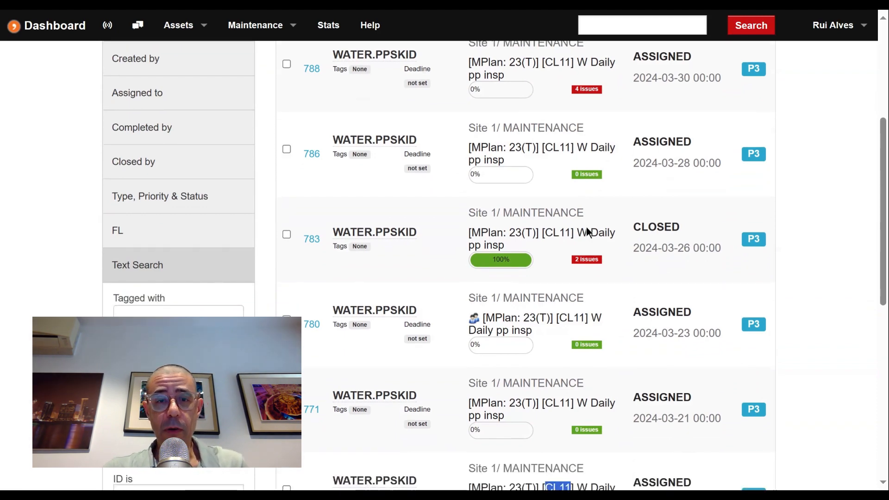
scroll(491, 163, down, 2)
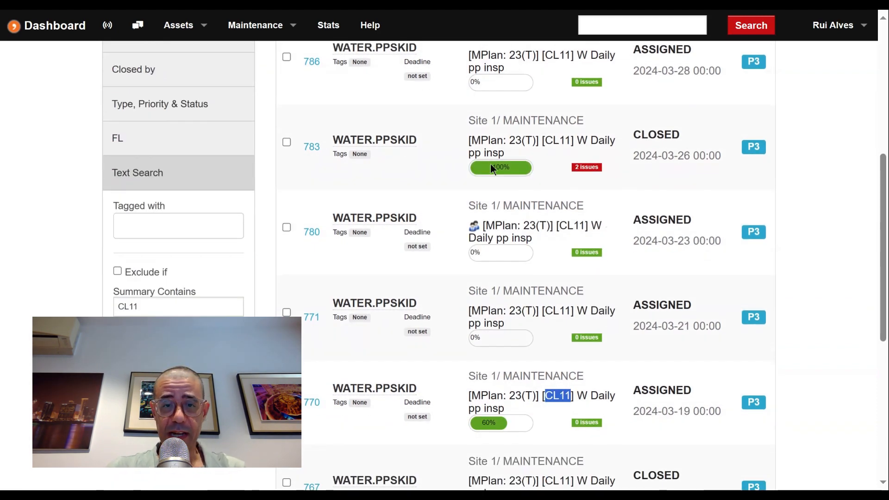
scroll(526, 298, down, 4)
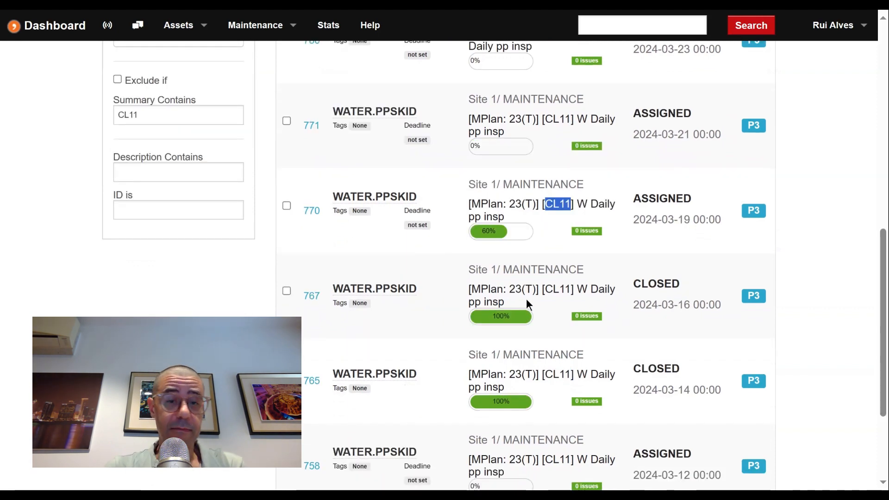
scroll(624, 315, down, 1)
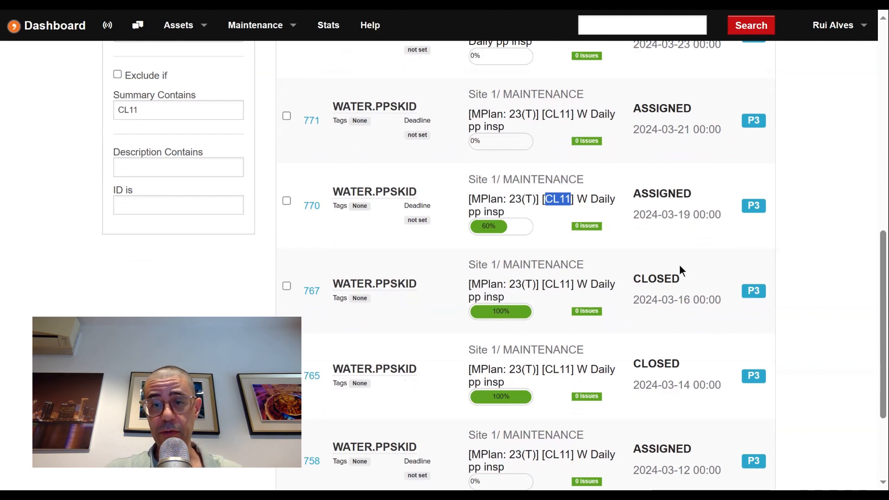
Start a new system report and add the check list "11: W Daily pp insp" to it
click(592, 274)
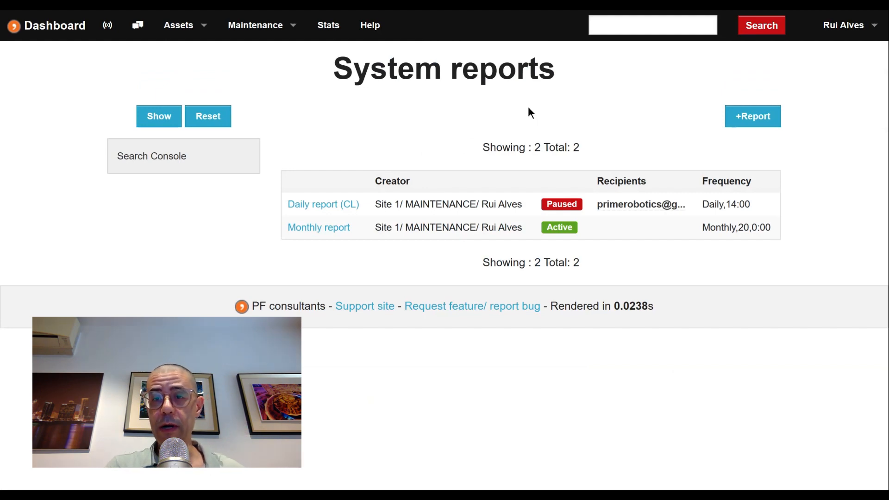
click(749, 125)
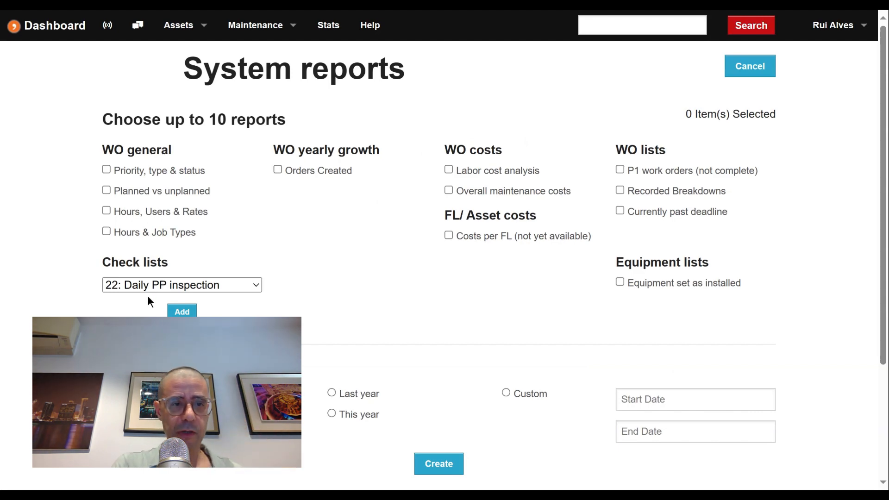
click(191, 279)
click(335, 321)
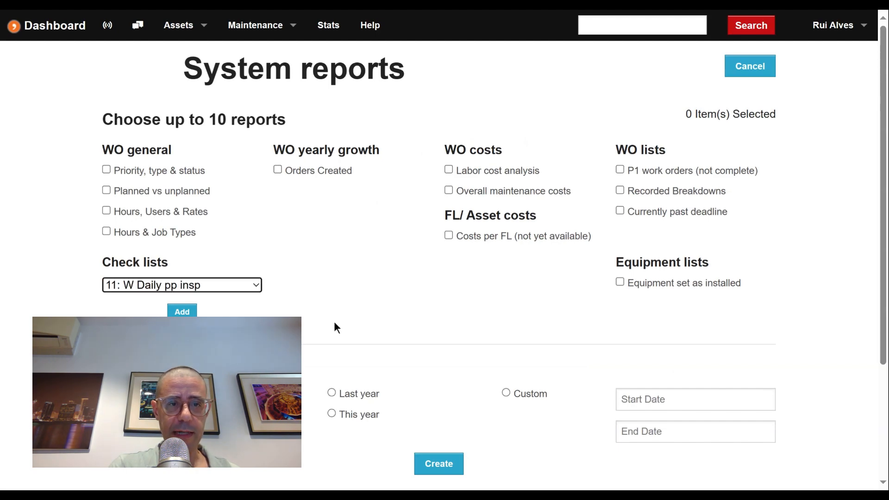
click(182, 312)
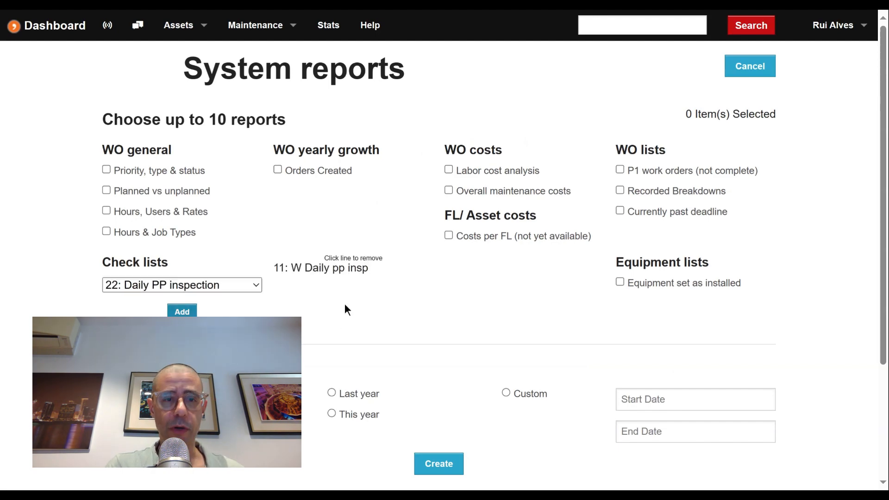
Create the report for the custom period 1 Apr 24 to 2 Apr 24 and review its inspection sections
scroll(395, 279, down, 1)
scroll(396, 282, down, 3)
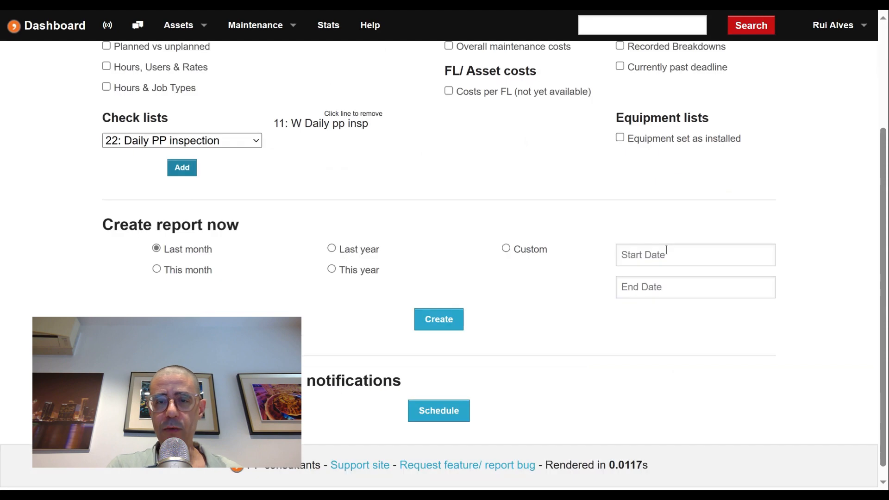
click(667, 253)
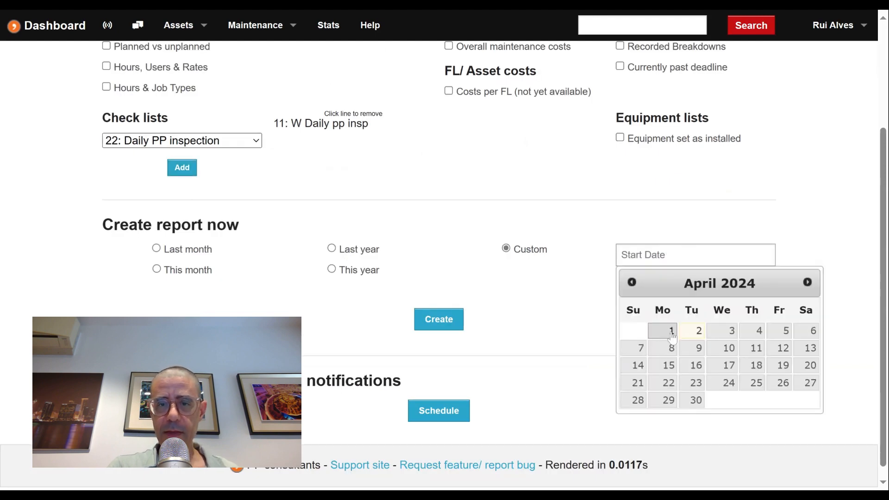
click(671, 333)
click(646, 289)
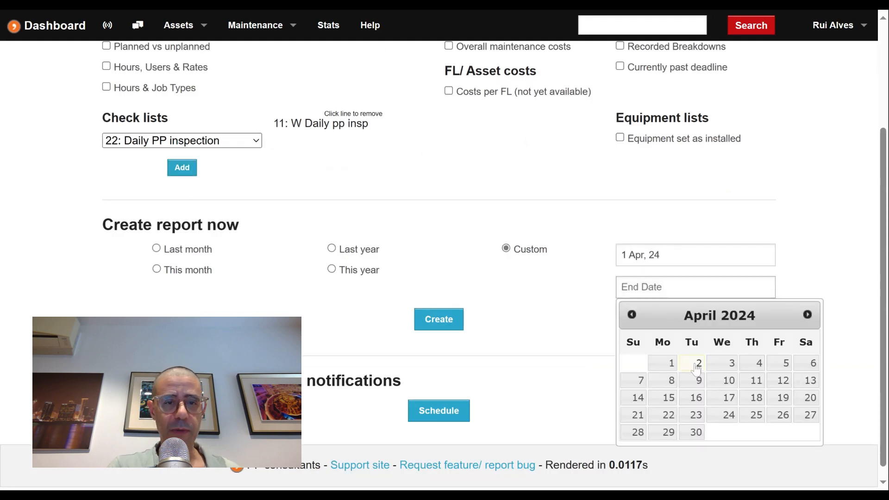
click(699, 366)
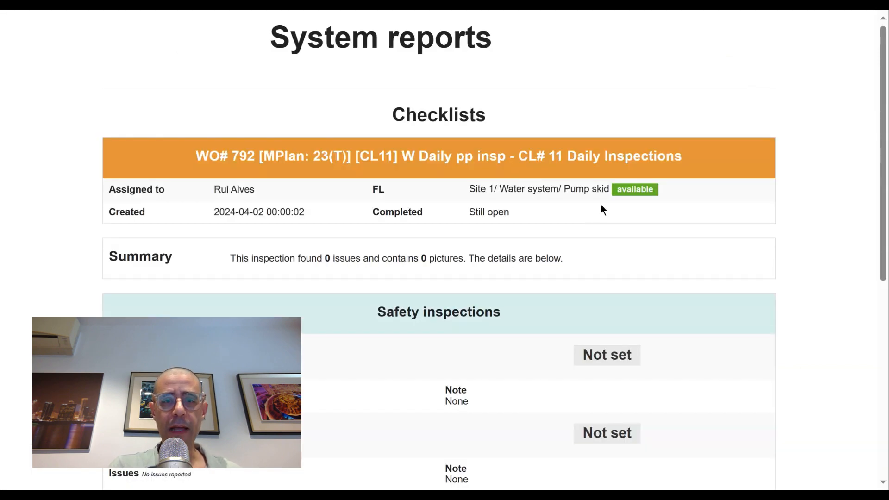
scroll(600, 205, down, 4)
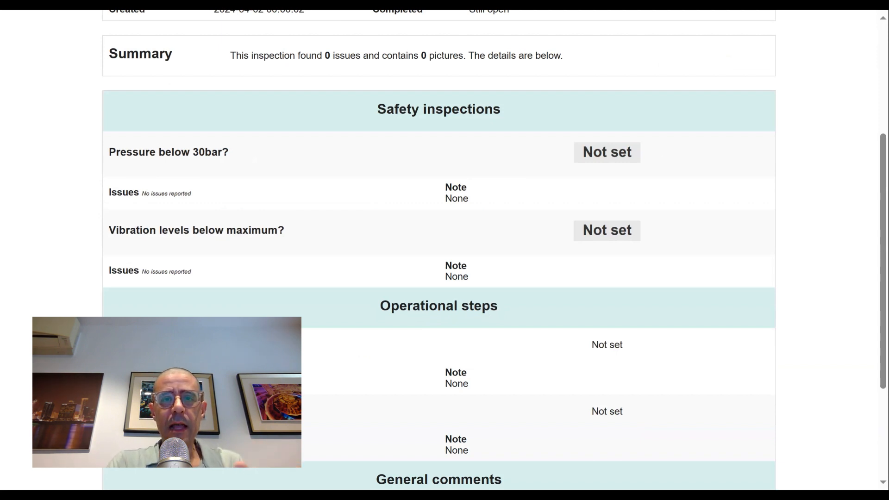
scroll(440, 250, down, 1)
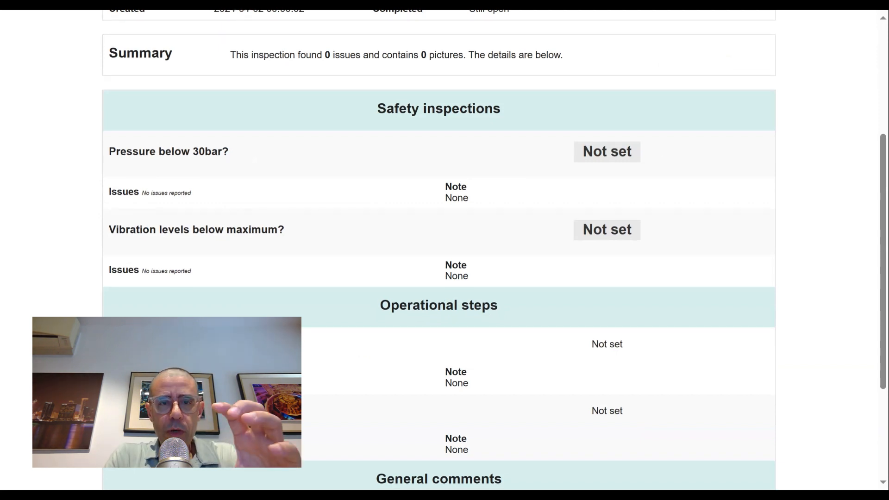
scroll(439, 250, down, 3)
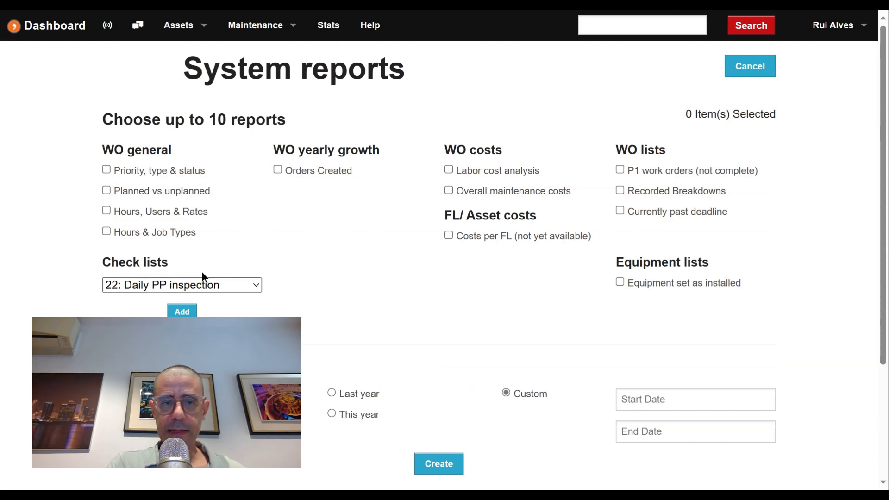
Add the check list "11: W Daily pp insp" to another system report
click(182, 311)
scroll(498, 307, down, 1)
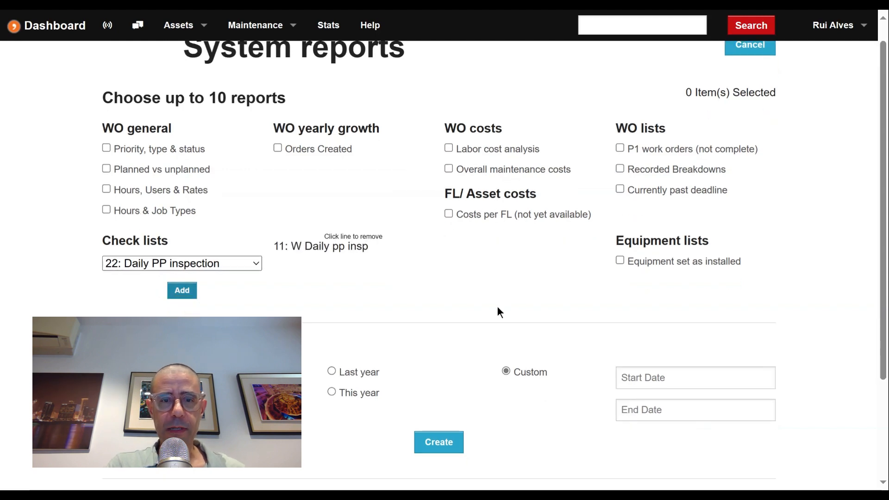
scroll(498, 308, down, 3)
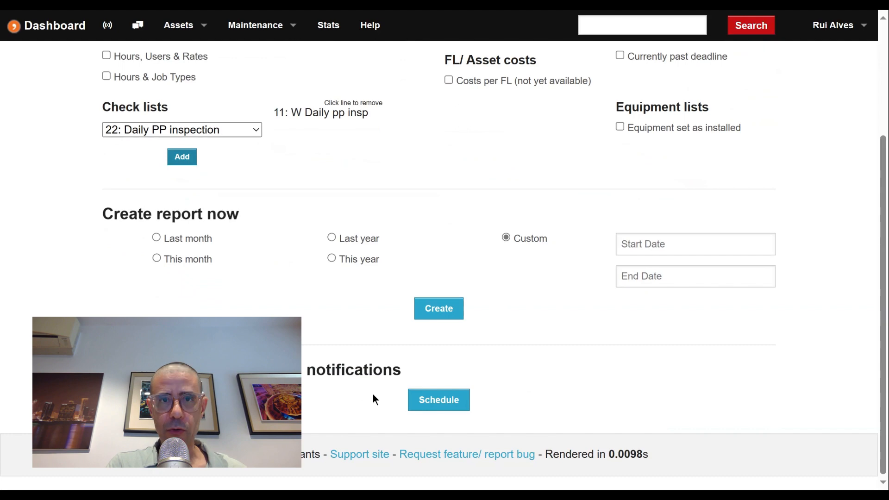
Open the report scheduling settings and examine the options for notification recipients
click(439, 400)
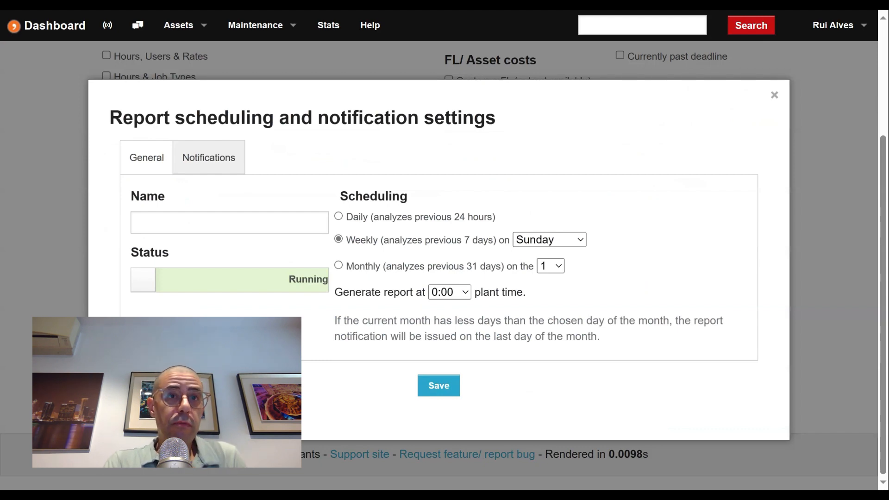
click(208, 162)
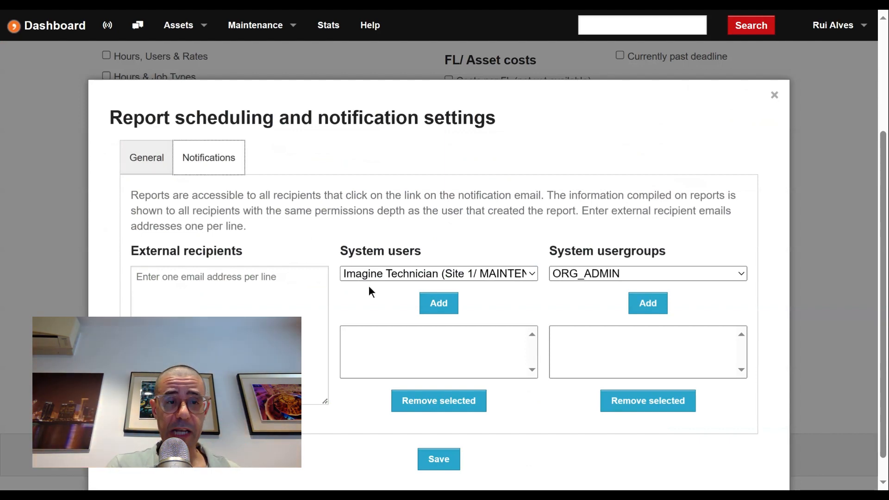
click(179, 280)
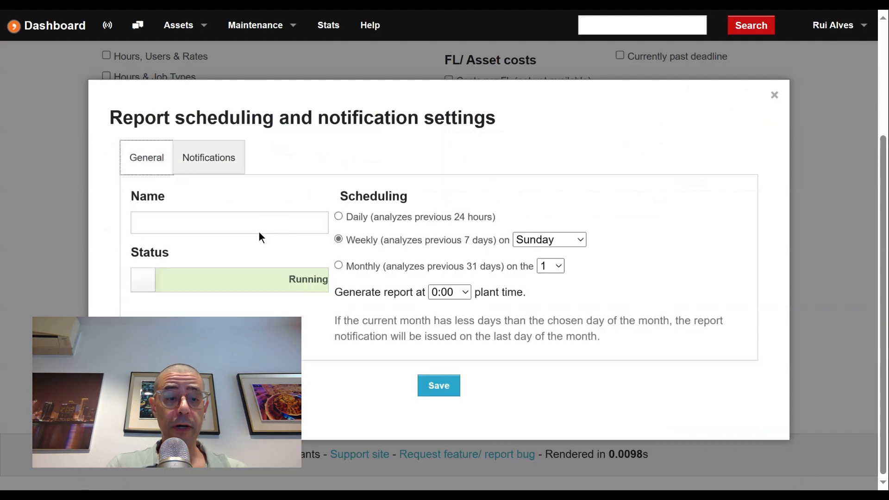
Try a schedule named "Daily report" with daily frequency, then close the settings without saving
click(261, 226)
text(Dail)
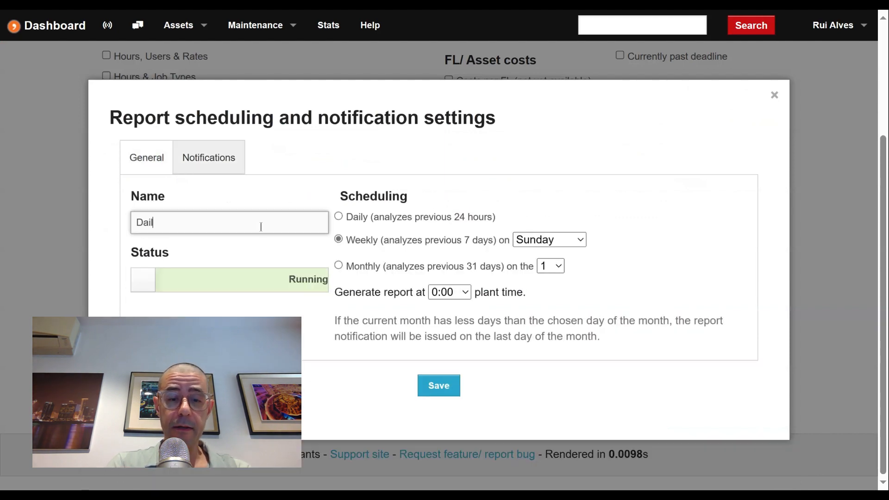
text(y report)
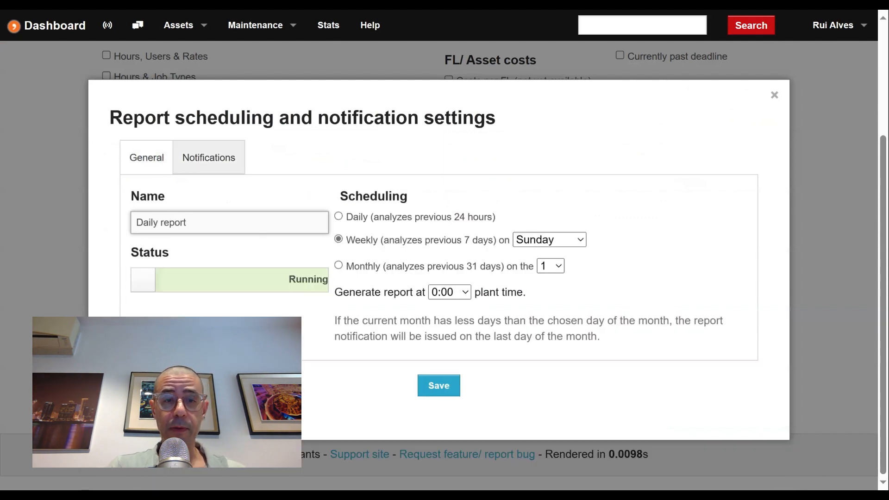
click(349, 226)
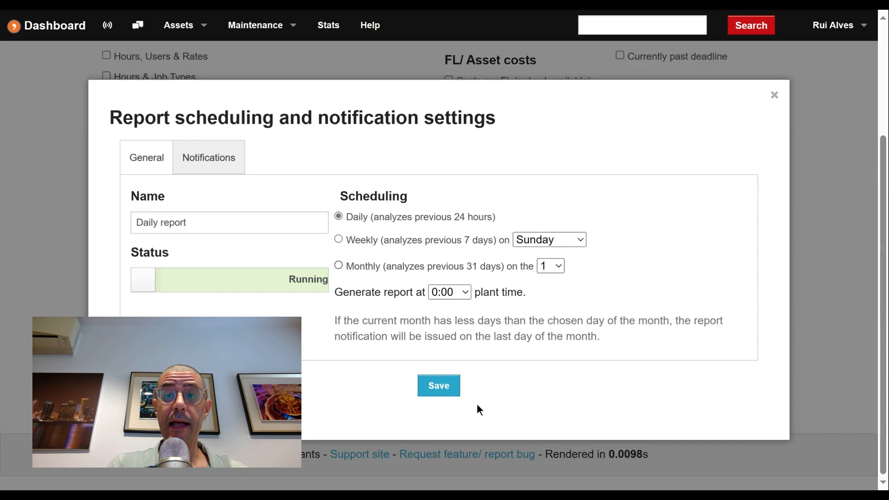
click(777, 97)
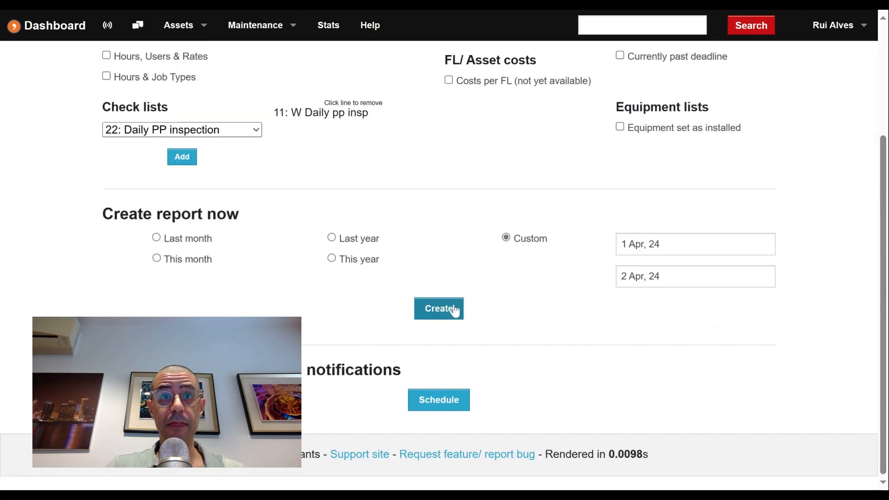
Create the W Daily pp insp report for the custom period 1 Apr 24 to 2 Apr 24
click(454, 308)
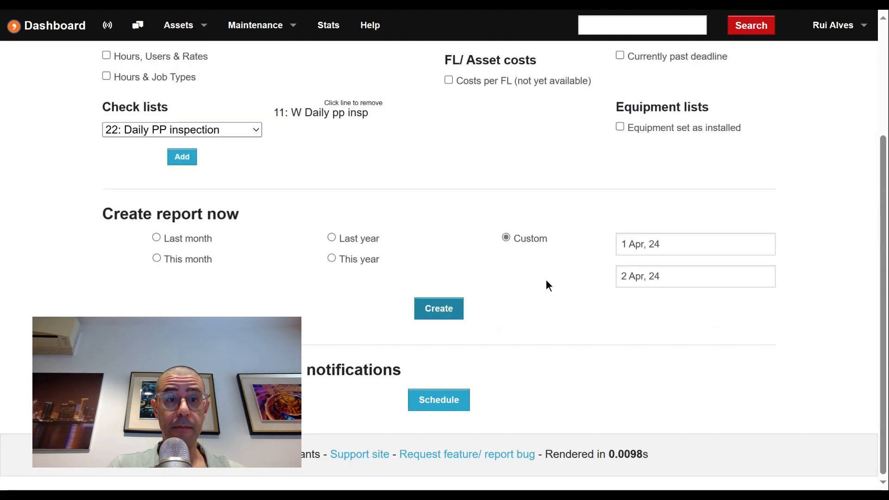